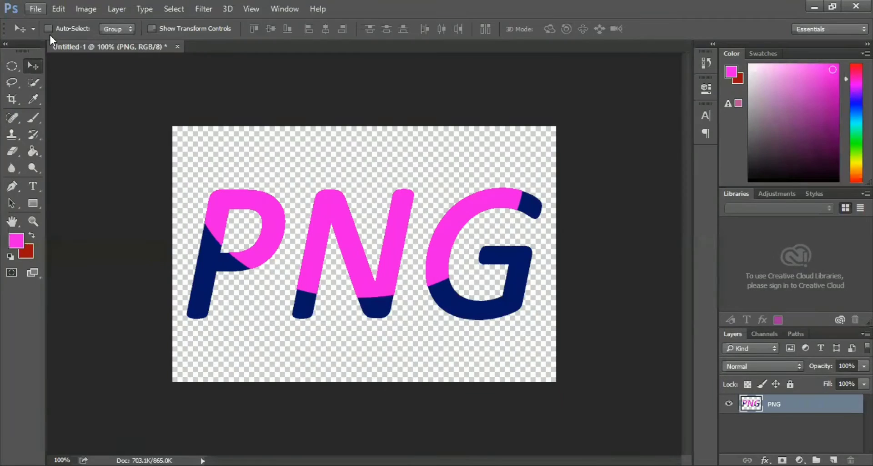
Step: Open administrative-map-of-divisions-in-bangladesh-max.jpg from the Images for Graphics shortcut folder
key(alt+f)
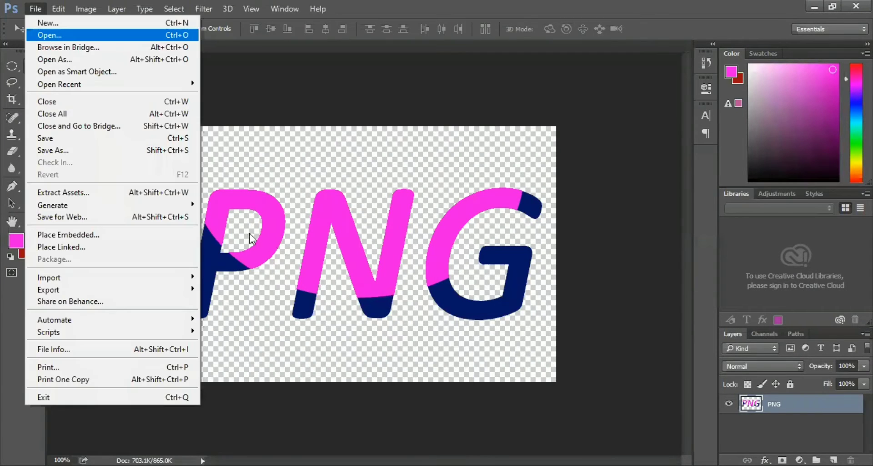
key(Return)
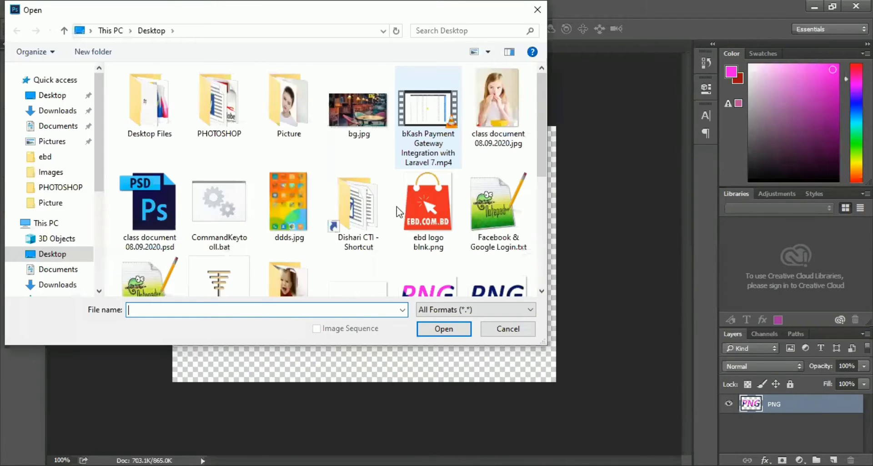
scroll(307, 114, down, 5)
double_click(299, 87)
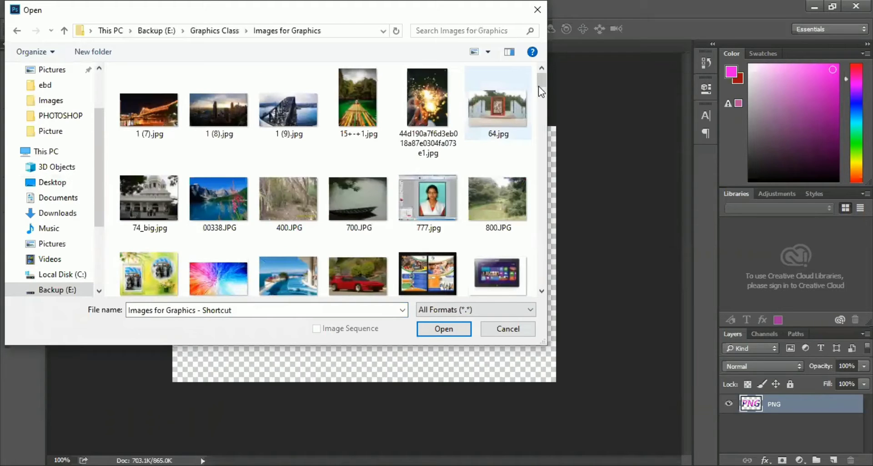
drag(541, 91, 540, 104)
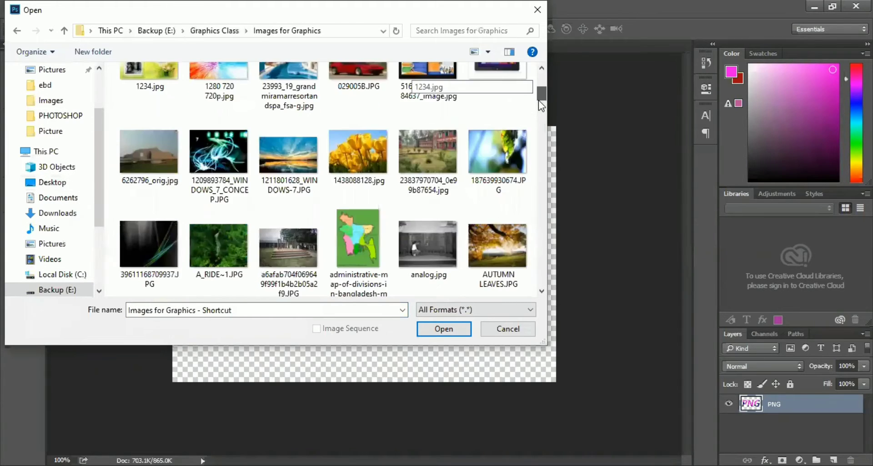
scroll(348, 139, down, 2)
click(348, 129)
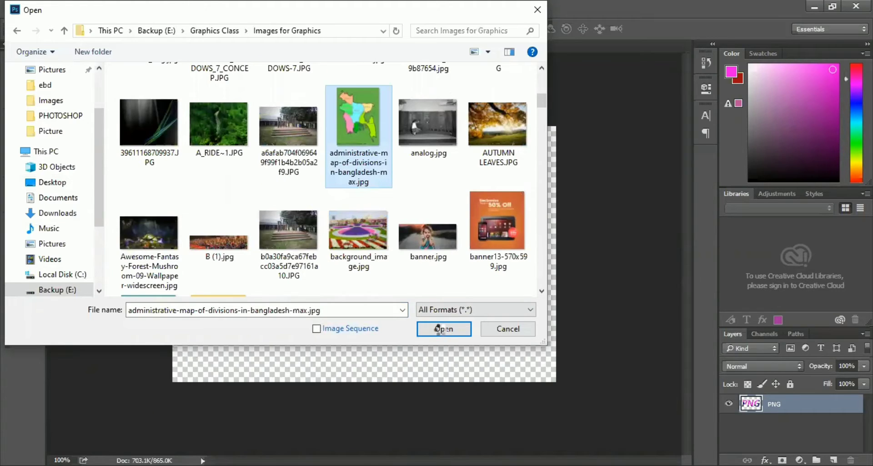
click(441, 333)
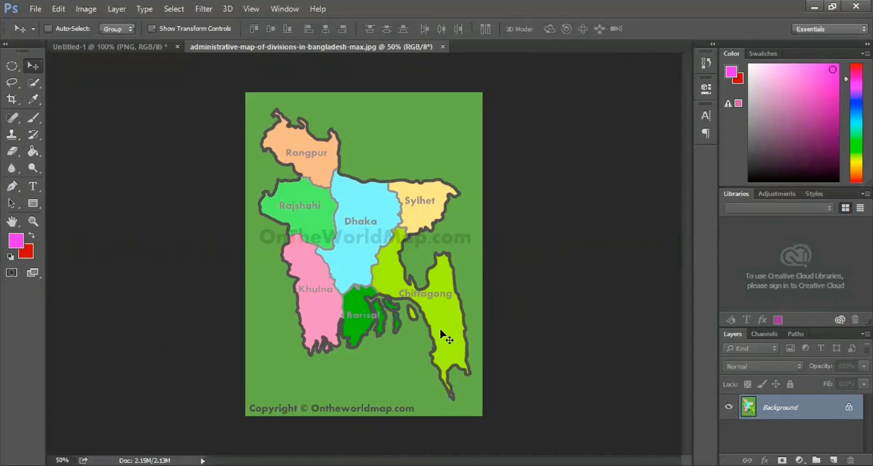
Step: Use Quick Selection to select the green background around the Bangladesh outline
click(39, 89)
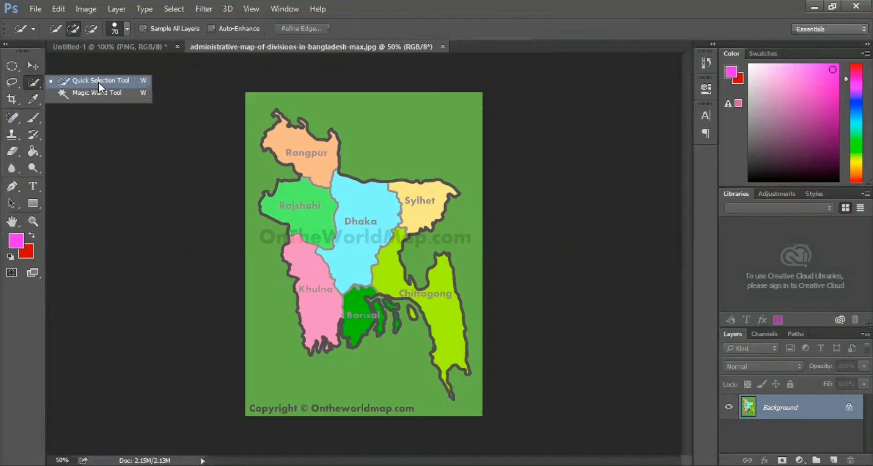
click(262, 365)
mouse_move(261, 316)
mouse_down()
mouse_move(250, 106)
mouse_move(378, 105)
mouse_move(501, 199)
mouse_move(482, 225)
mouse_move(476, 409)
mouse_move(419, 406)
mouse_move(339, 351)
mouse_up()
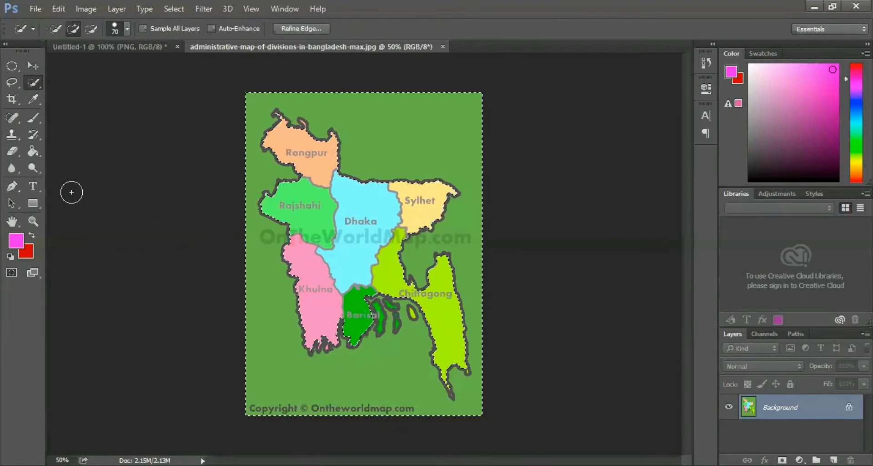
Step: Paint-bucket the green background and dark outline magenta, then refill the background pale pink
click(32, 156)
click(366, 132)
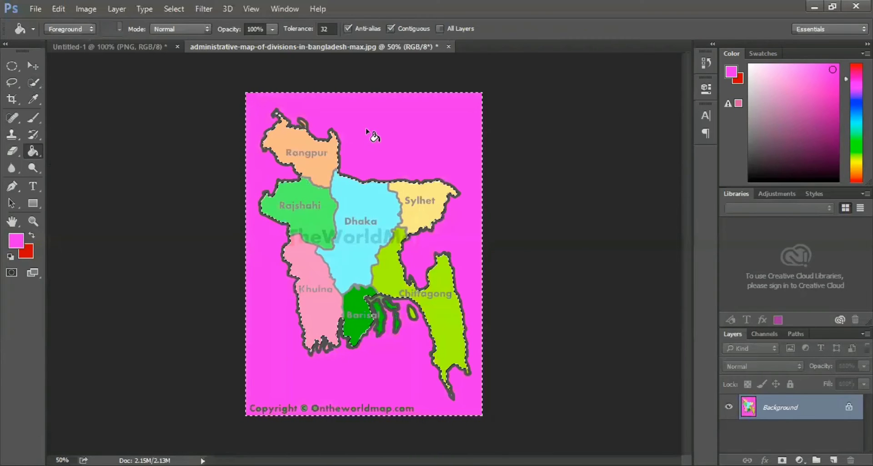
click(324, 341)
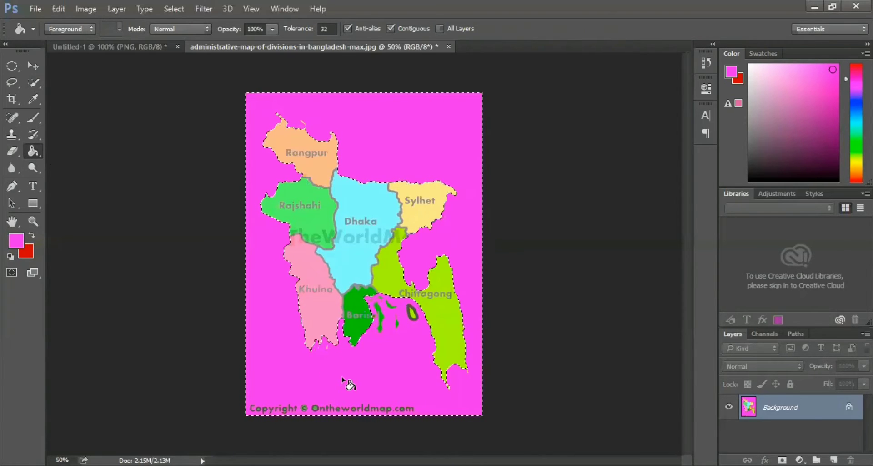
click(18, 246)
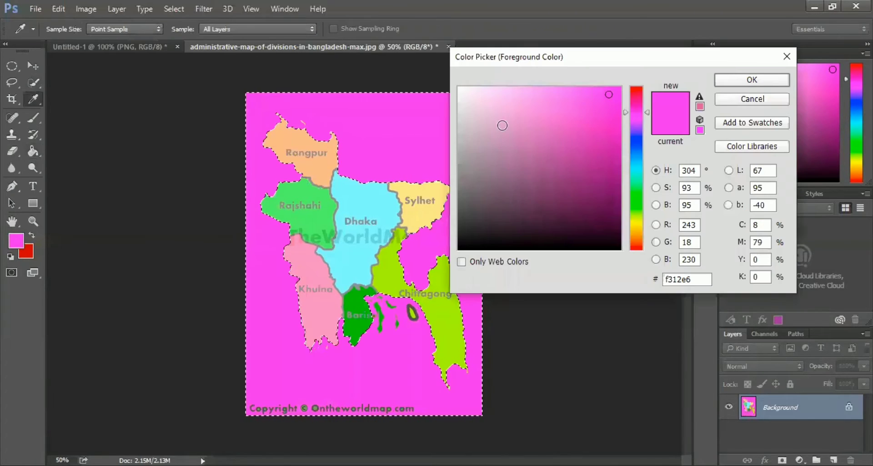
click(510, 113)
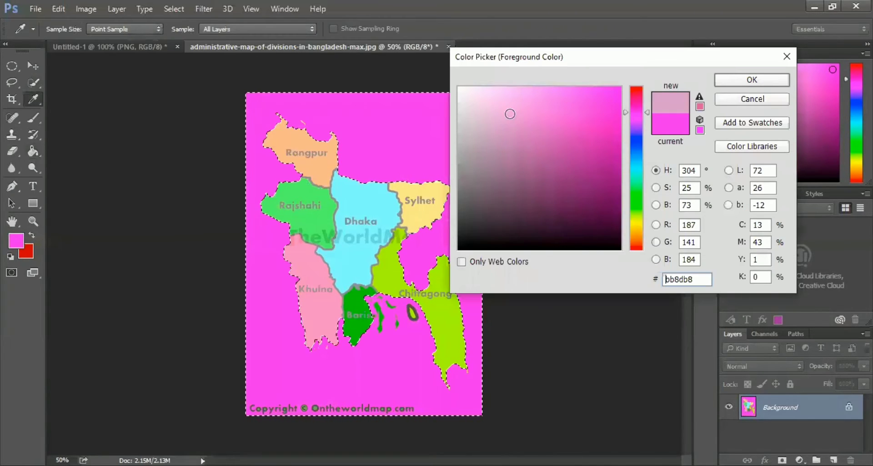
click(722, 76)
click(406, 140)
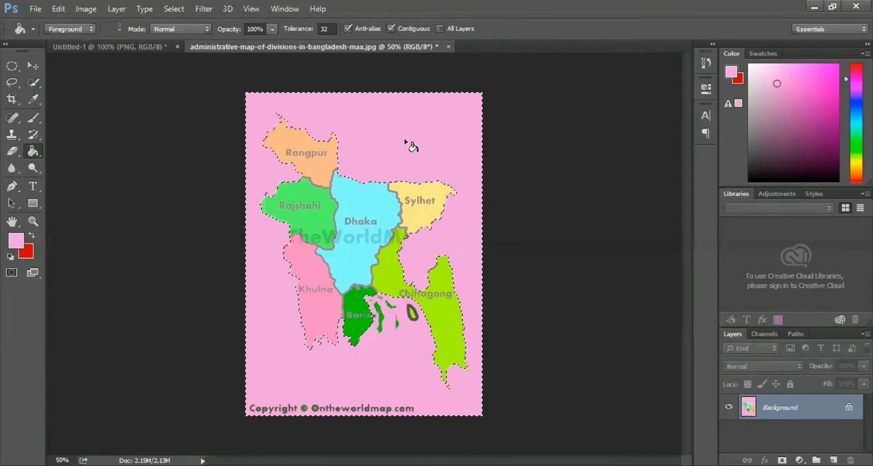
Step: Set the foreground colour to teal and fill the selected background dark teal
click(20, 238)
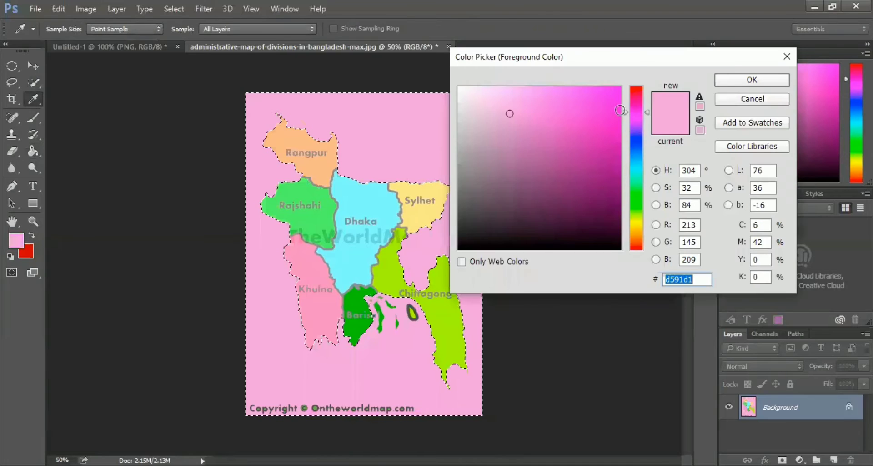
click(632, 175)
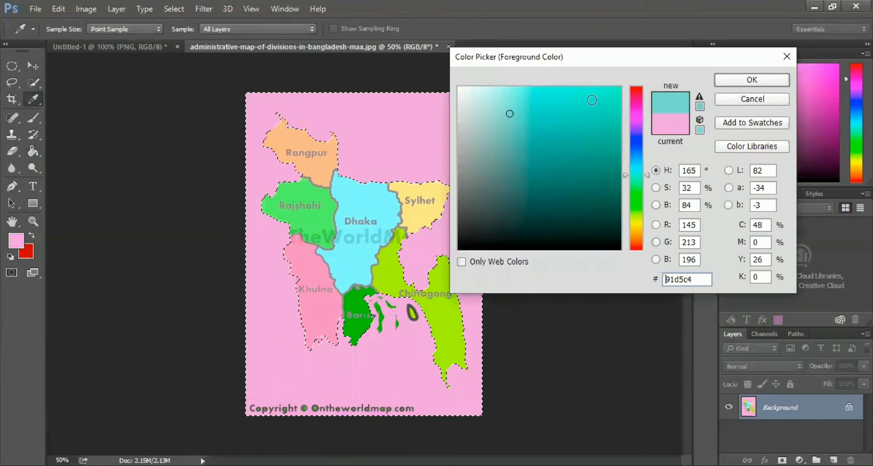
click(585, 119)
click(773, 78)
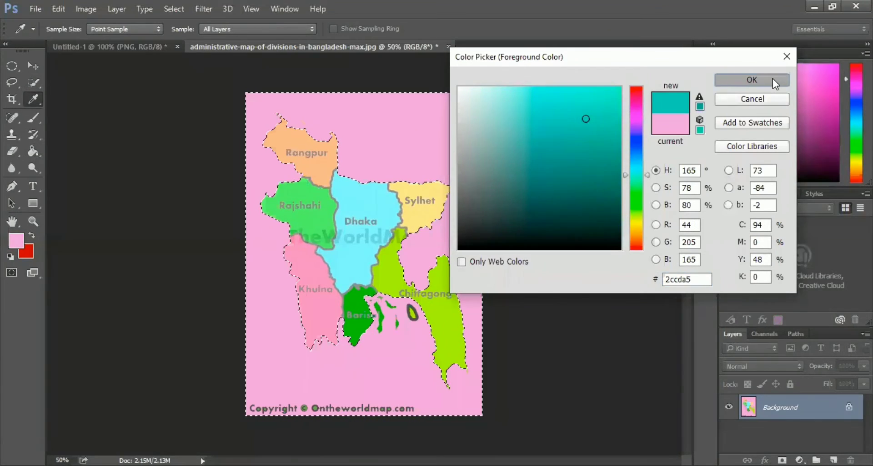
key(Return)
key(alt+BackSpace)
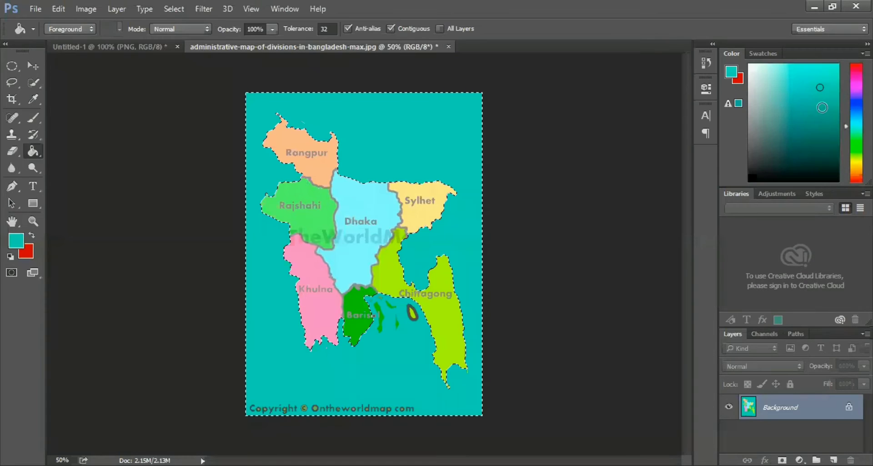
click(445, 136)
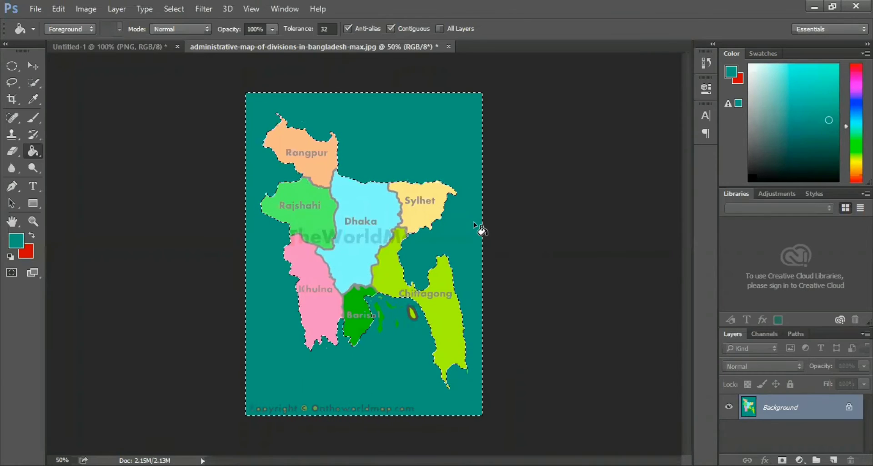
Step: Deselect and begin saving the image under a new name
key(ctrl+d)
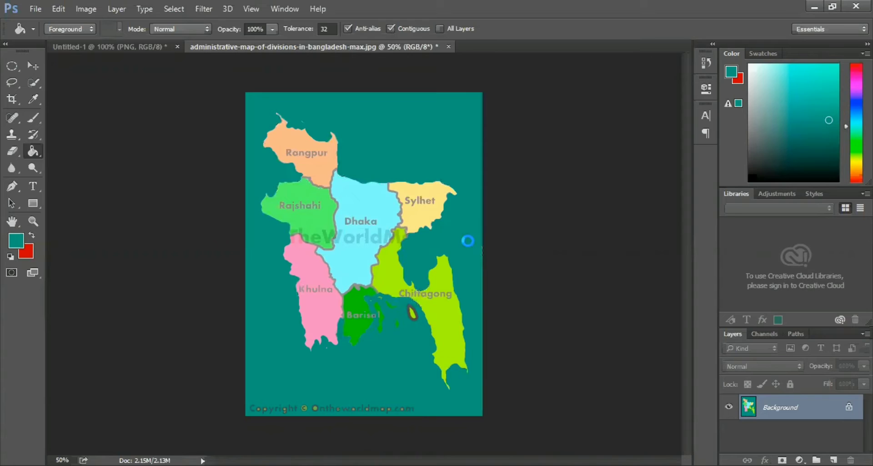
key(ctrl+shift+s)
click(12, 80)
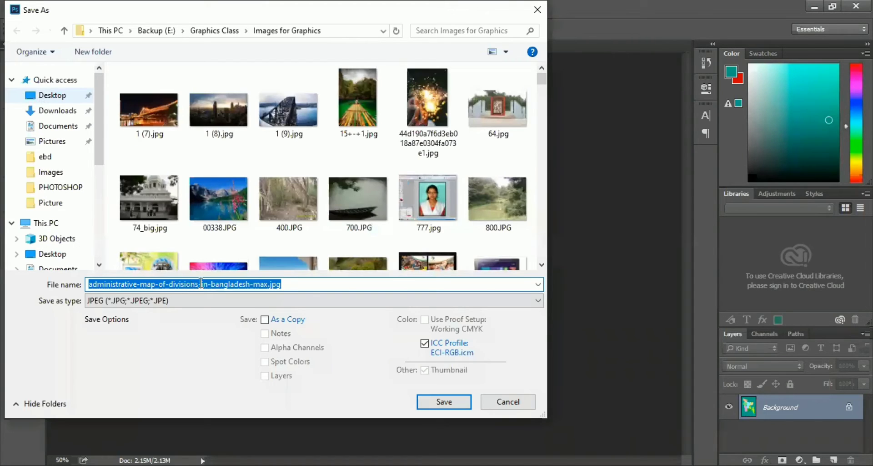
Step: Save the map as JPEG 'Background color change' with the default quality options
text(Backg)
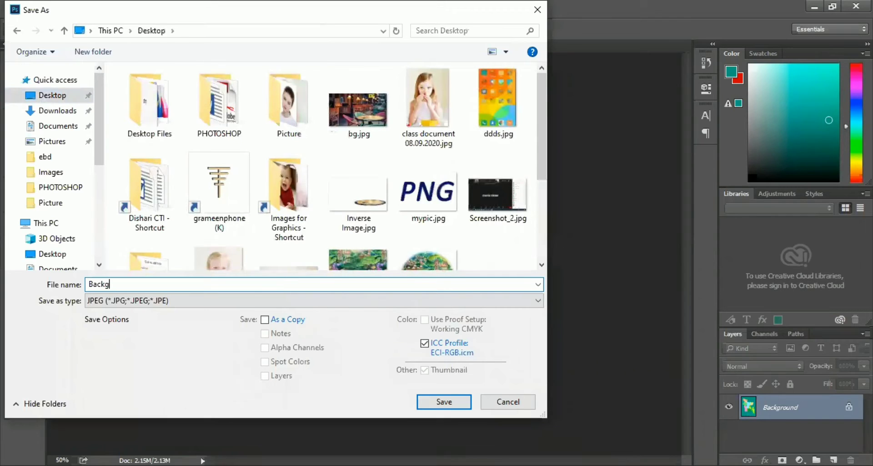
text(round color )
text(change)
key(Return)
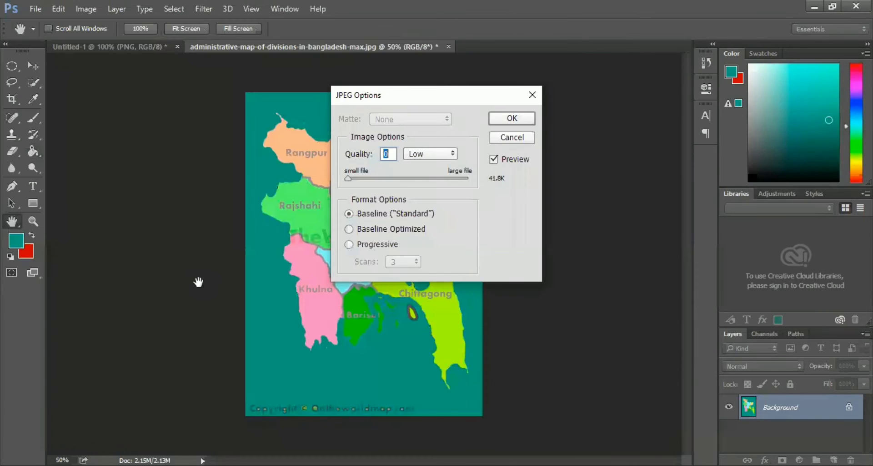
key(Return)
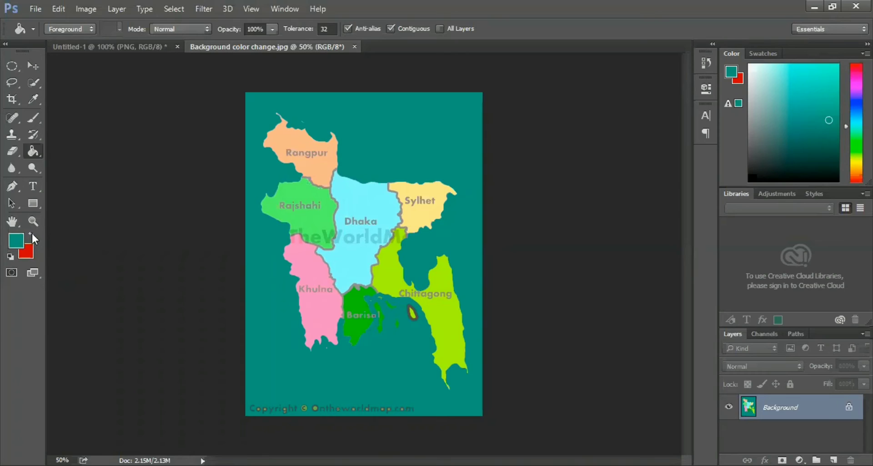
Step: Make red the foreground colour and white the background colour
click(31, 233)
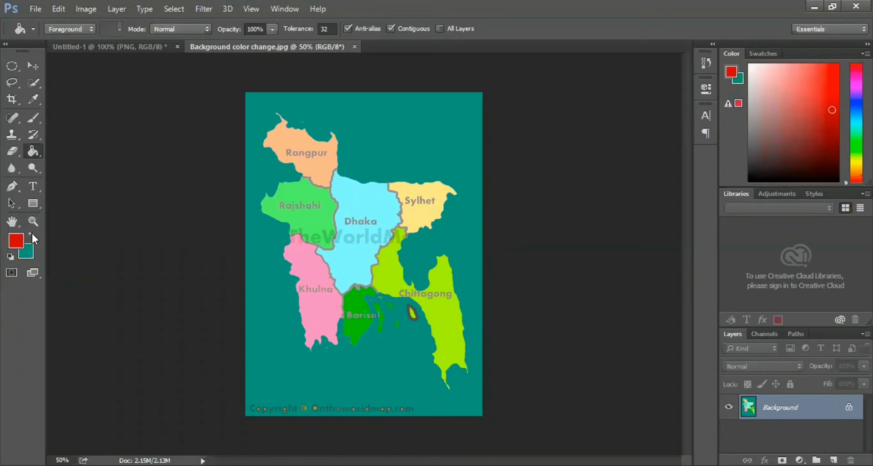
click(31, 234)
click(32, 234)
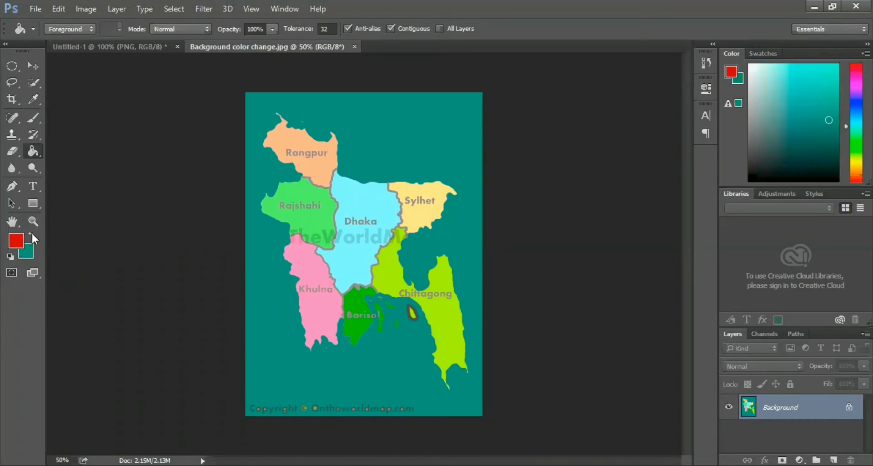
click(32, 233)
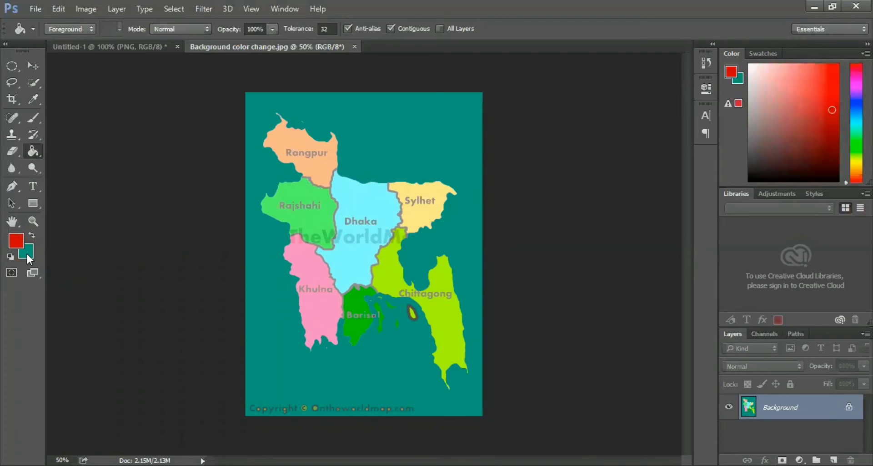
click(27, 254)
click(767, 77)
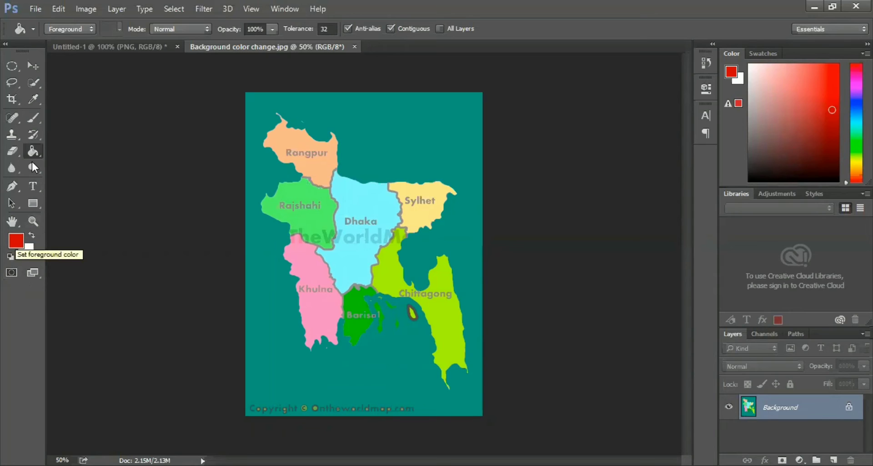
Step: Type the title 'BANGLADESH' and move it to the map's top right
click(33, 186)
click(351, 117)
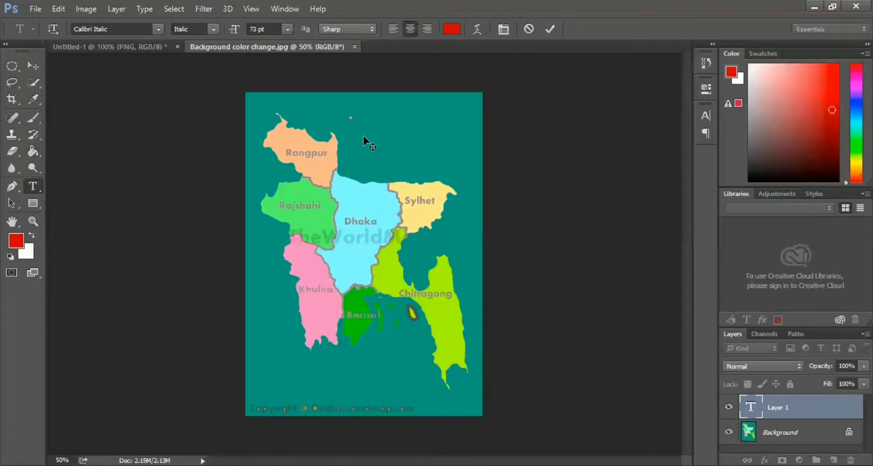
text(BA)
text(NGLADES)
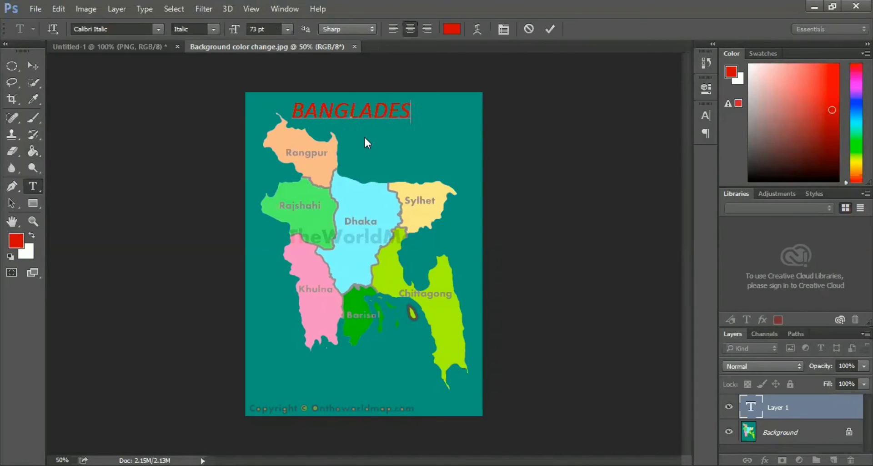
text(H)
click(32, 65)
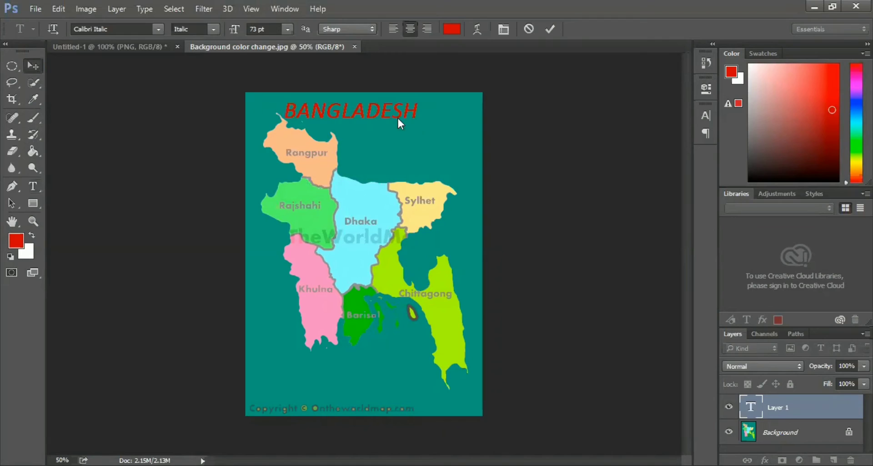
drag(342, 103, 397, 105)
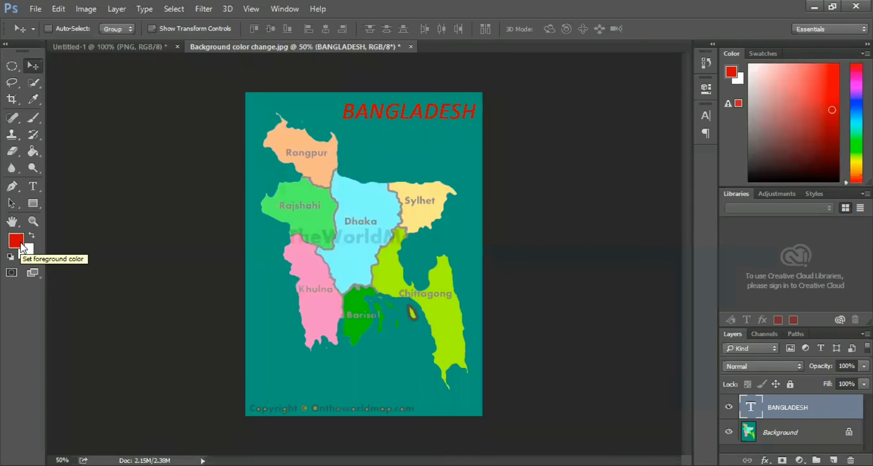
Step: Rasterize the title layer and start erasing the Background layer's bottom edge
click(12, 152)
click(412, 208)
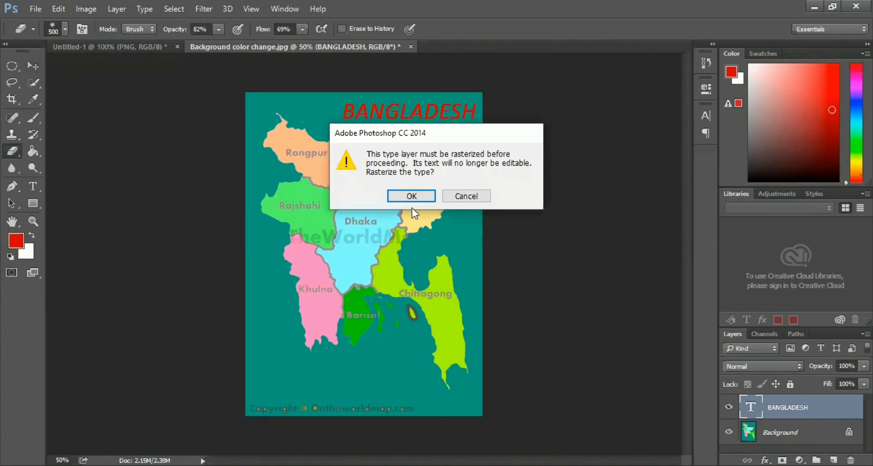
click(414, 196)
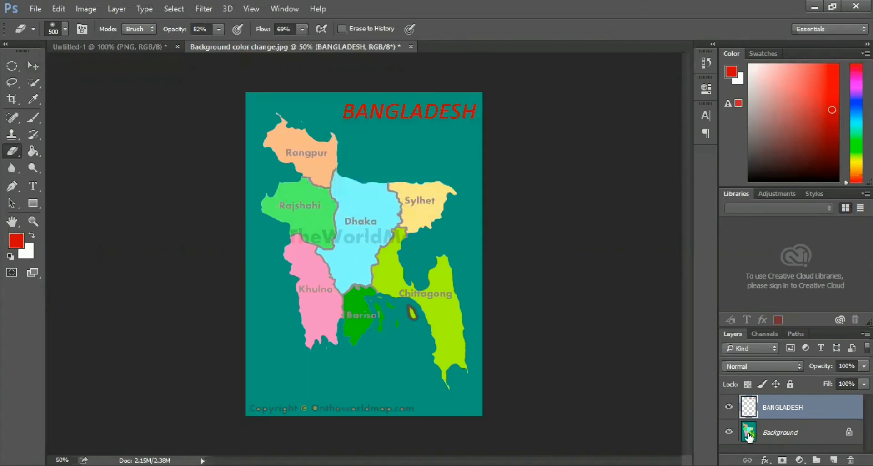
click(749, 436)
mouse_move(259, 400)
mouse_down()
mouse_move(469, 391)
mouse_move(264, 396)
mouse_move(428, 384)
mouse_move(318, 395)
mouse_move(432, 393)
mouse_move(282, 395)
mouse_move(295, 391)
mouse_up()
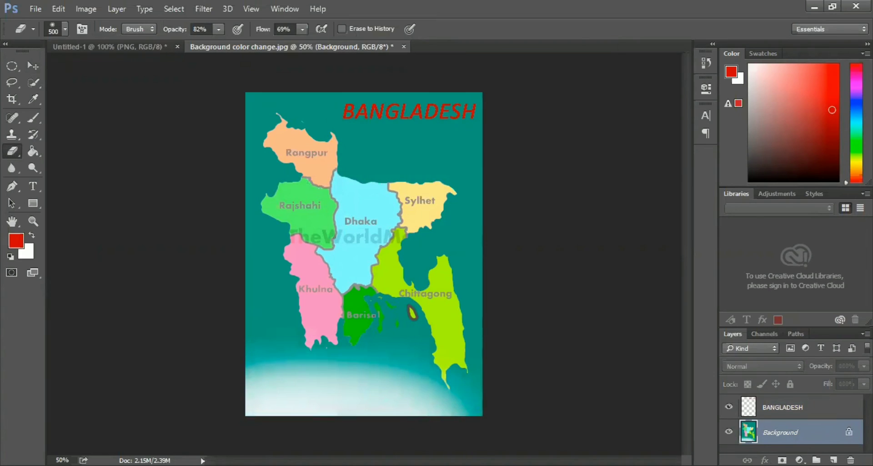
Step: With a 150 eraser brush, fade the bottom and lower-left teal edges to white
key(bracketleft)
key(bracketleft)
key(bracketleft)
key(bracketleft)
key(bracketleft)
key(bracketleft)
mouse_move(245, 415)
mouse_down()
mouse_move(380, 415)
mouse_move(281, 419)
mouse_up()
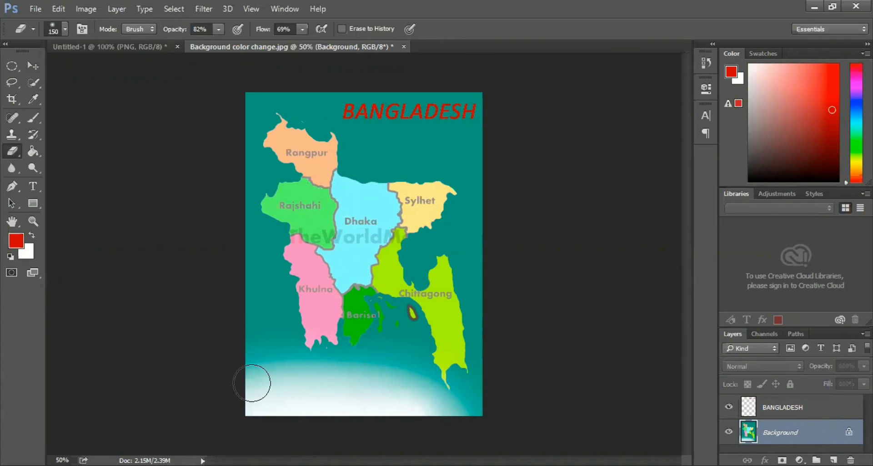
mouse_move(254, 386)
mouse_down()
mouse_move(213, 243)
mouse_move(280, 403)
mouse_move(259, 356)
mouse_move(494, 419)
mouse_move(502, 354)
mouse_move(496, 242)
mouse_move(487, 423)
mouse_up()
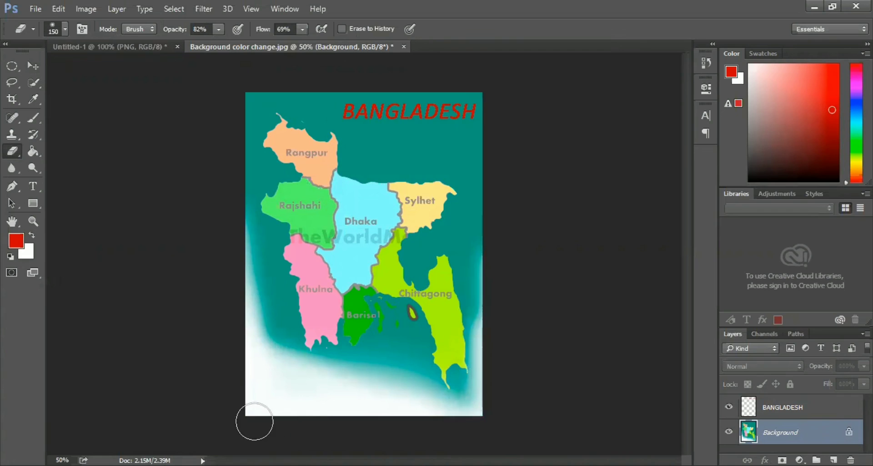
mouse_move(162, 363)
mouse_down()
mouse_move(321, 343)
mouse_move(244, 276)
mouse_move(315, 375)
mouse_move(275, 379)
mouse_up()
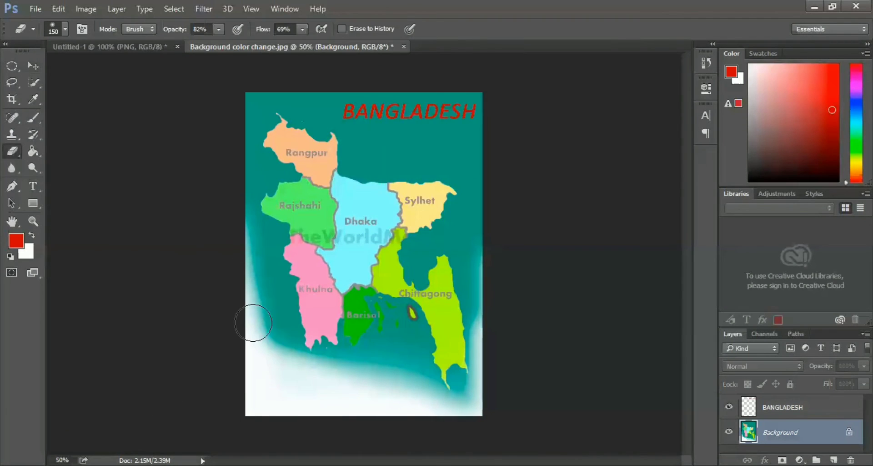
drag(243, 326, 222, 359)
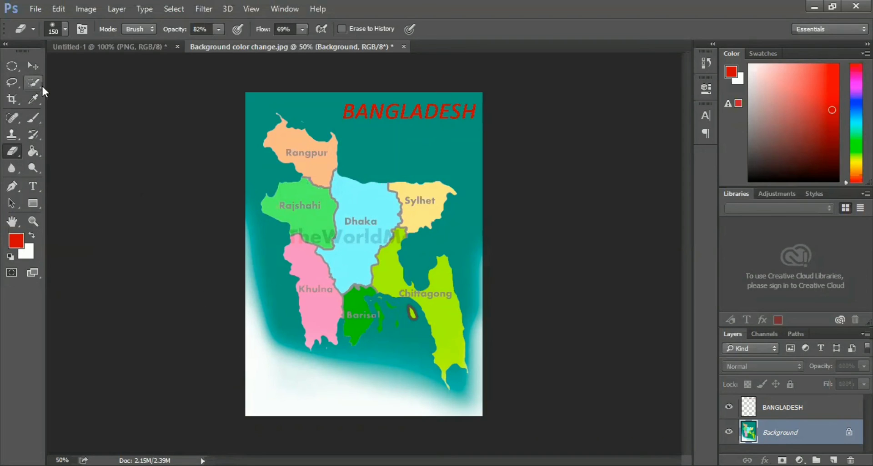
Step: Select the remaining teal background around the map with the Magic Wand
key(m)
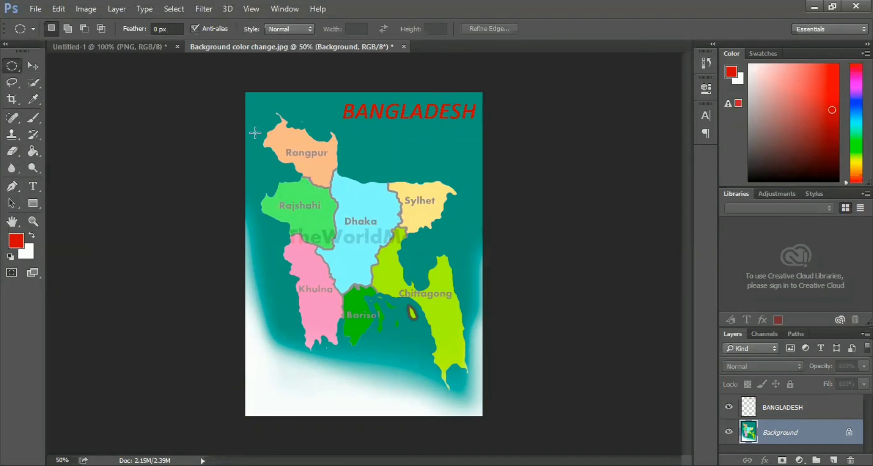
key(w)
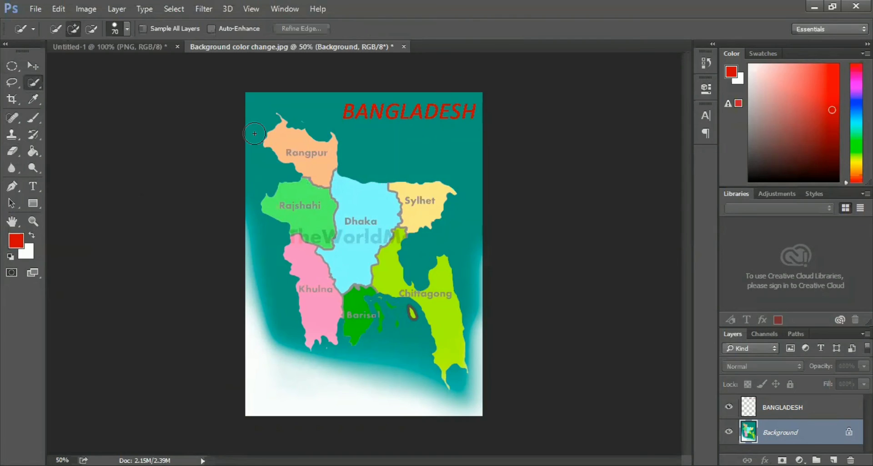
key(shift+w)
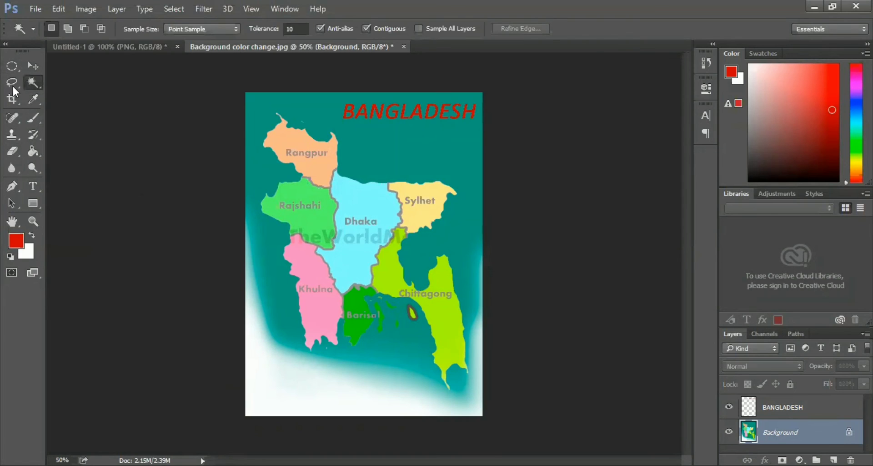
click(399, 149)
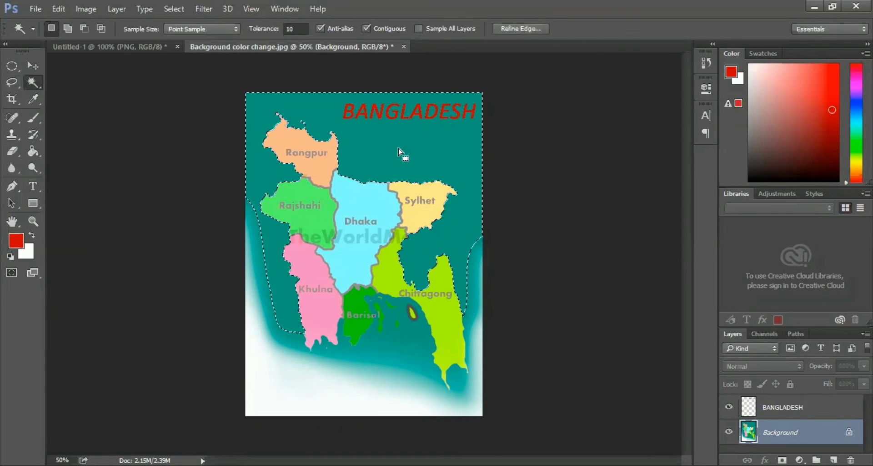